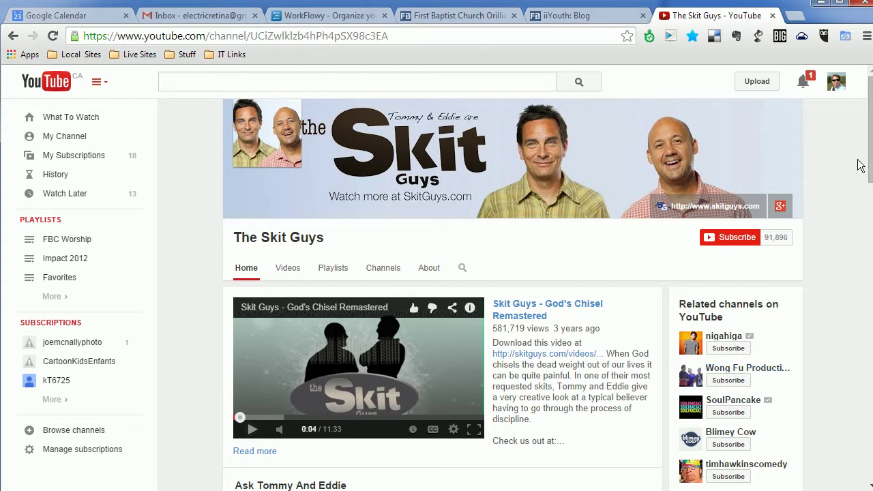
Step: Open and pause the "Skit Guys - God's Chisel Remastered" video, and highlight the video ID in its web address
left_click_drag(870, 180, 870, 200)
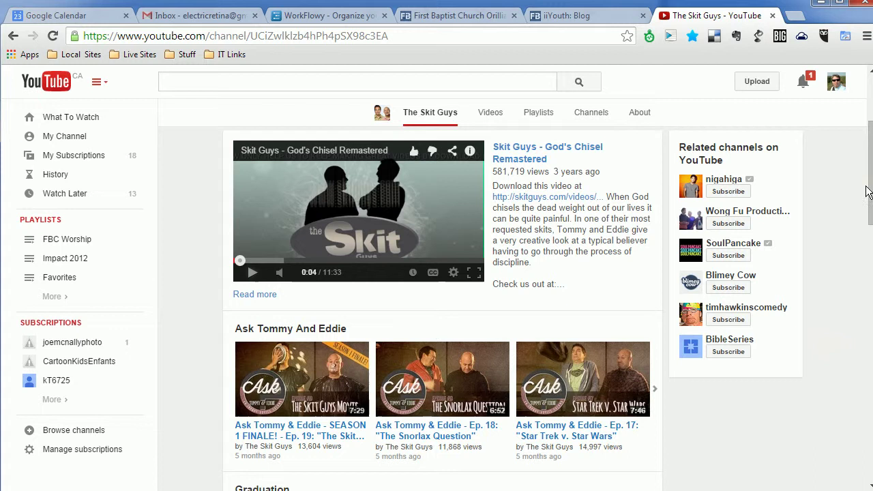
mouse_move(870, 188)
left_mouse_down()
mouse_move(870, 238)
mouse_move(870, 187)
left_mouse_up()
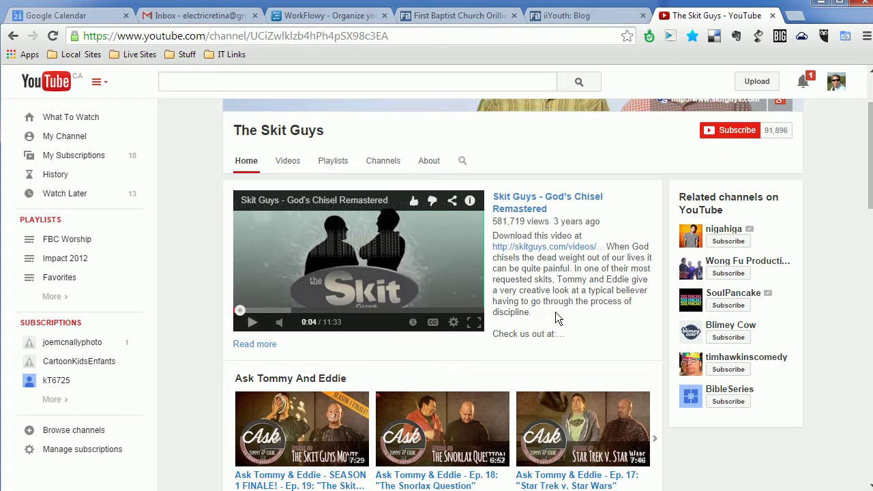
left_click(520, 209)
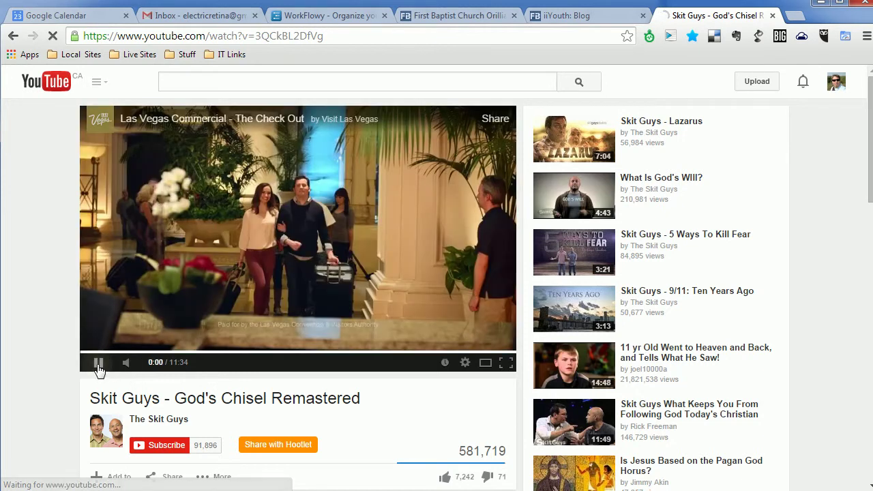
left_click(99, 369)
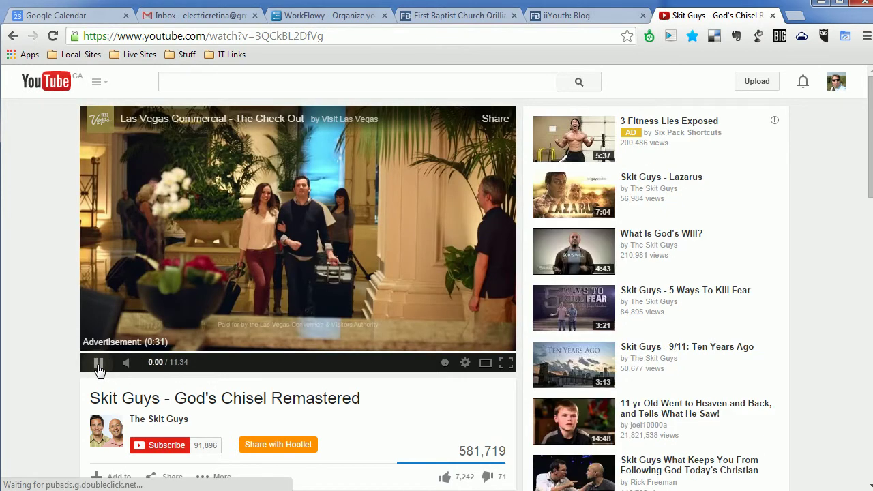
left_click(267, 36)
left_click_drag(255, 36, 334, 37)
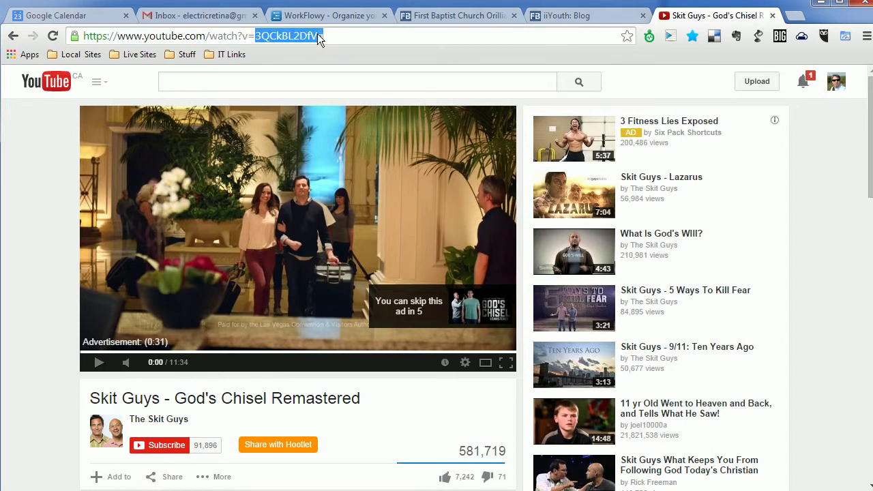
Step: Return to The Skit Guys channel, pause its featured video, and open and pause "Skit Guys - The Graduation Stage" from the Graduation section
left_click(159, 418)
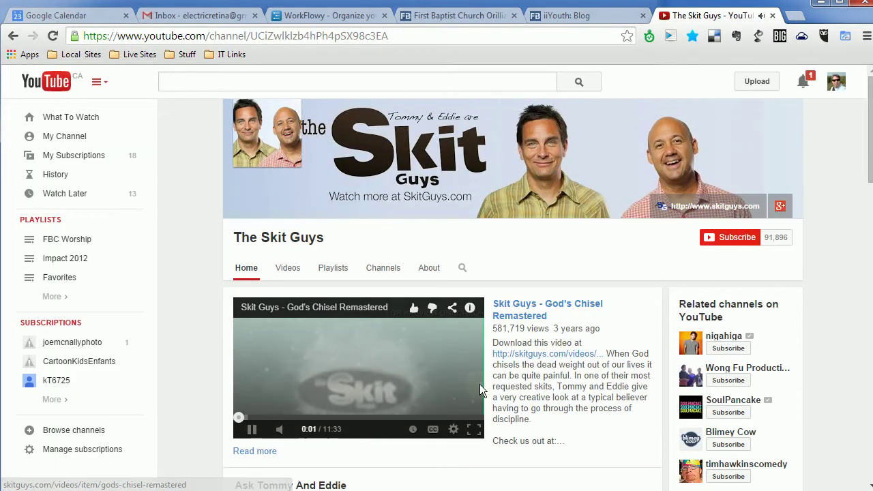
left_click(252, 429)
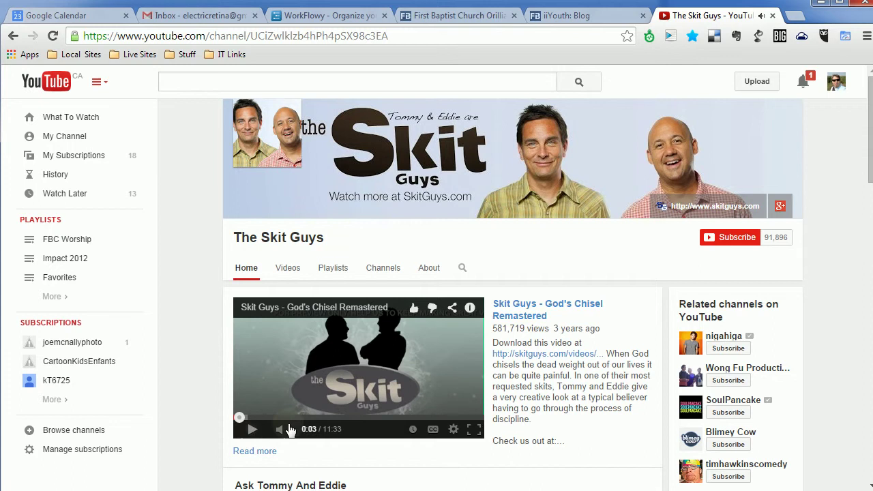
scroll(312, 364, "down", 5)
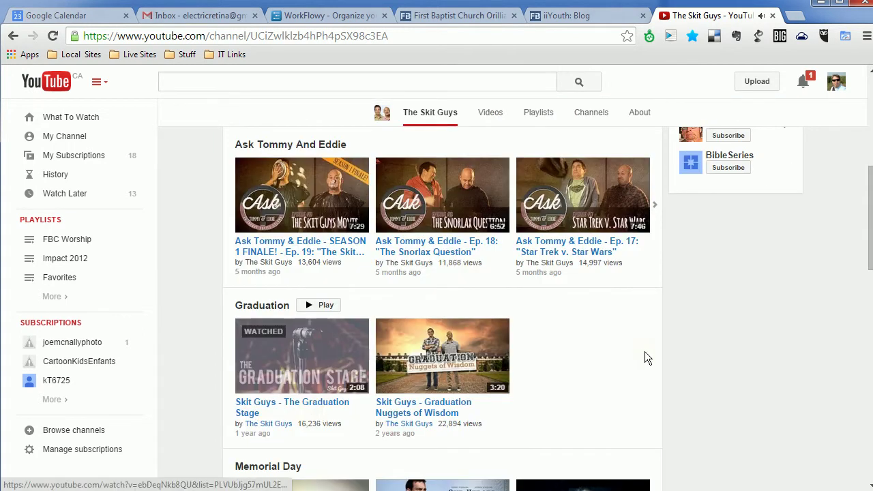
left_click(296, 408)
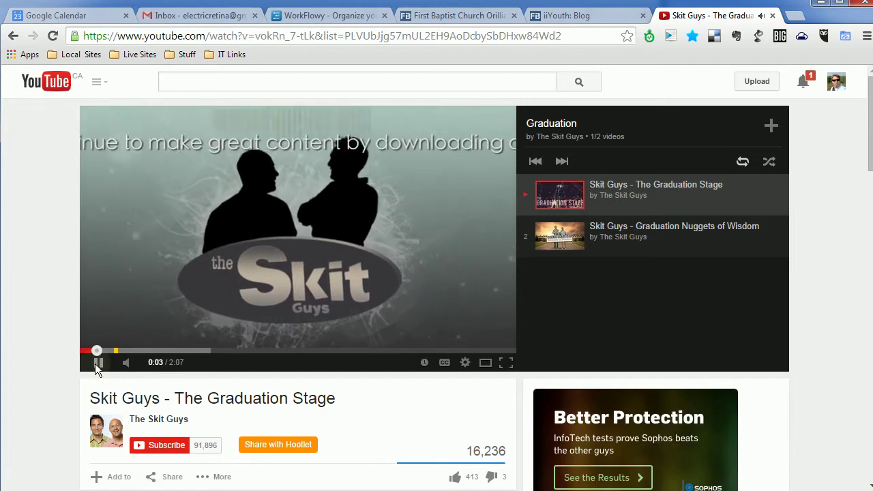
left_click(95, 363)
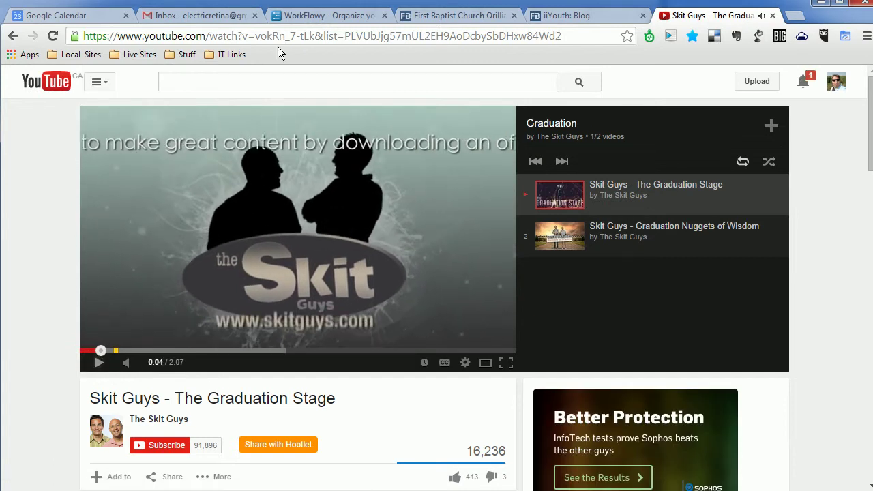
Step: Copy only the video ID vokRn_7-tLk from the video's web address, leaving out the playlist part
left_click(317, 34)
left_click(403, 35)
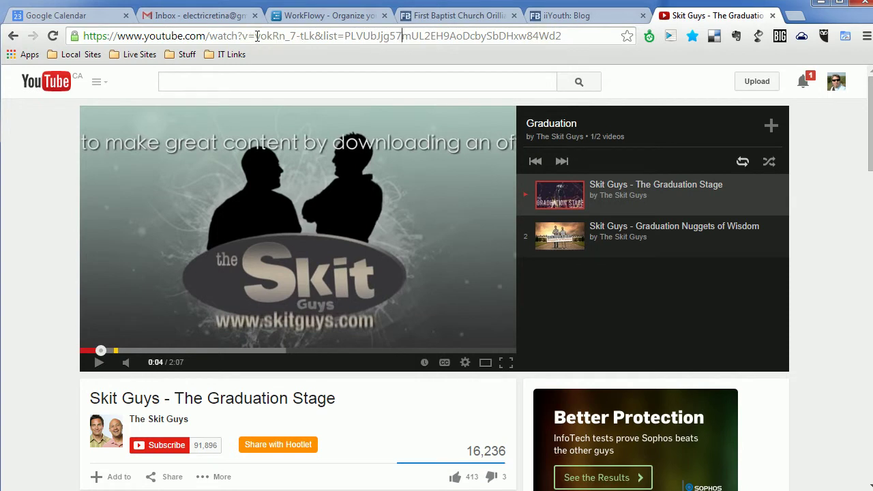
left_click_drag(256, 35, 316, 36)
key("ctrl+c")
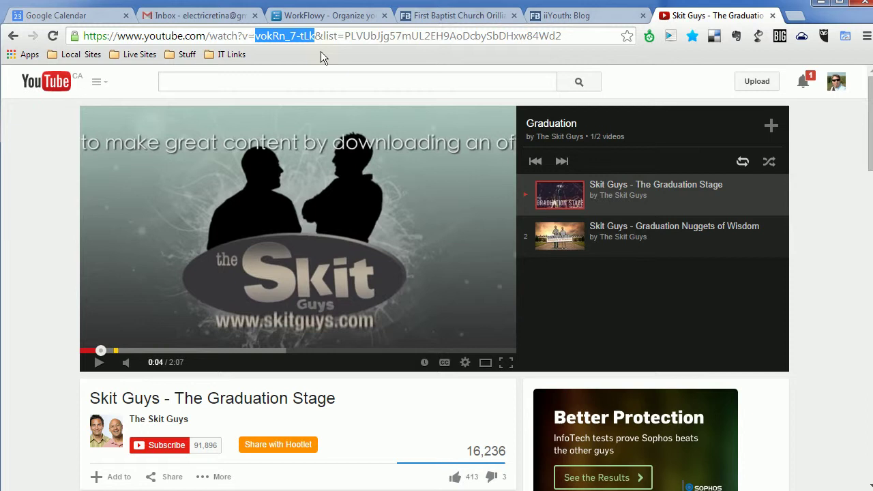
Step: Switch to the TYPO3 backend, create a news record in the Impact folder, unhide it and assign it the General category
left_click(477, 21)
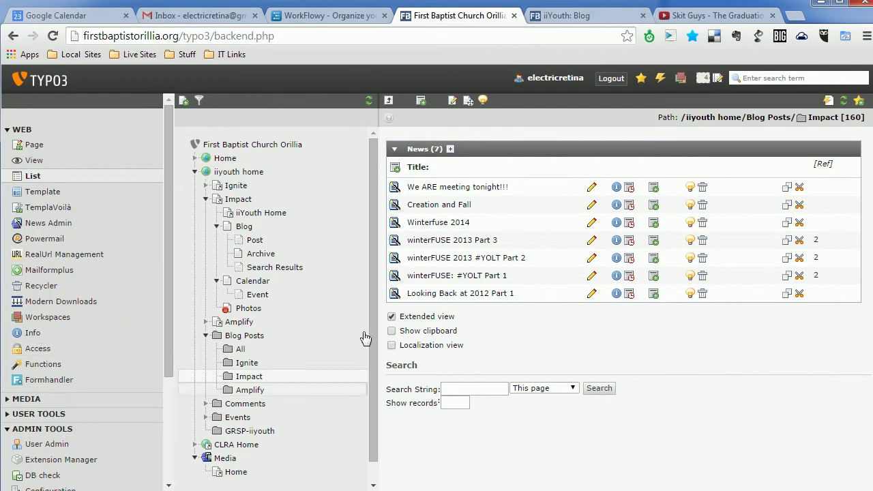
left_click(395, 168)
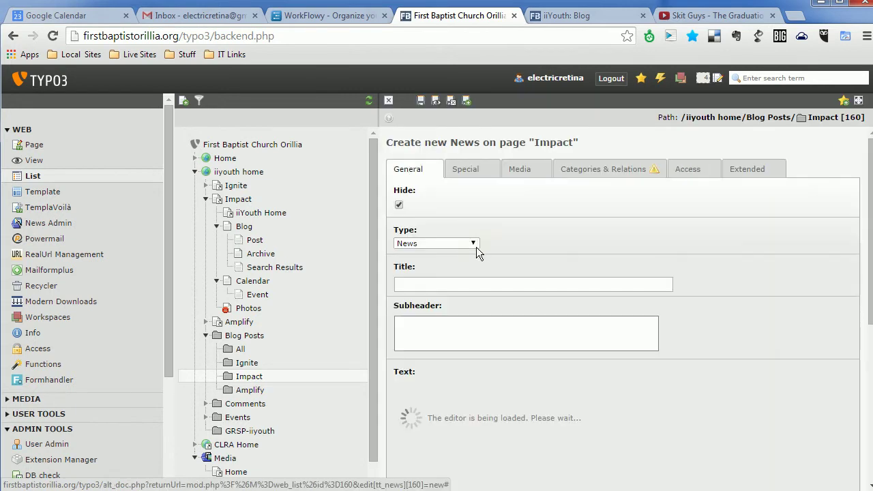
left_click(399, 205)
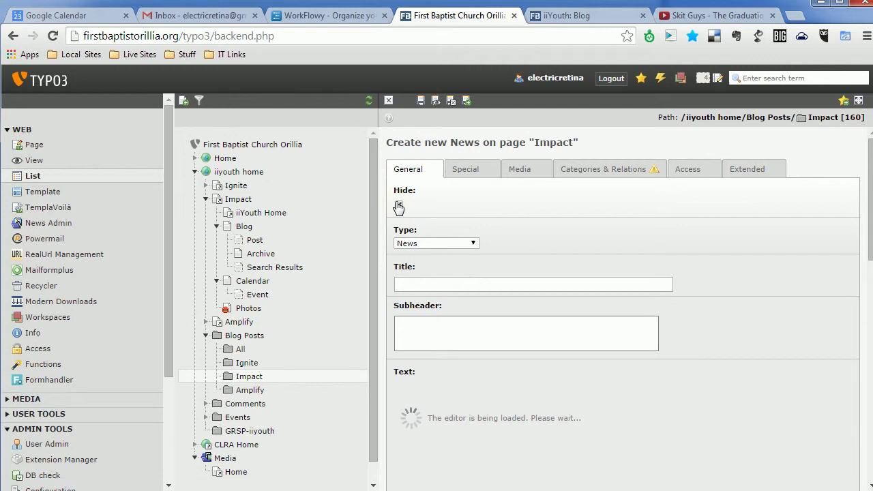
left_click(617, 170)
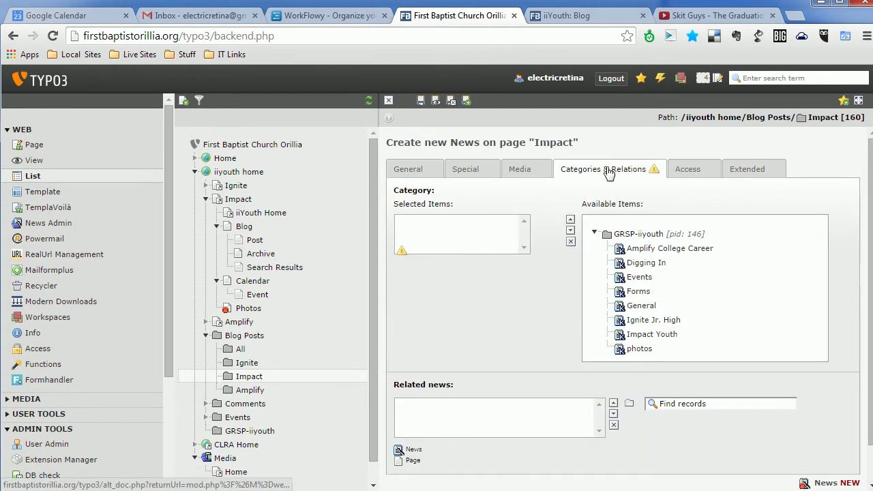
left_click(641, 306)
left_click(418, 171)
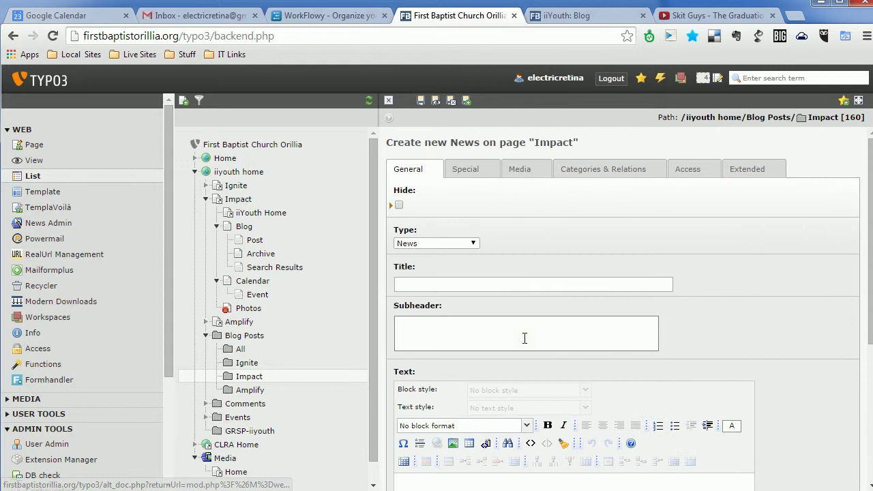
Step: Title the post "Video Post Testing" and enter "This is a great video for you." as the first paragraph of its text
left_click(427, 286)
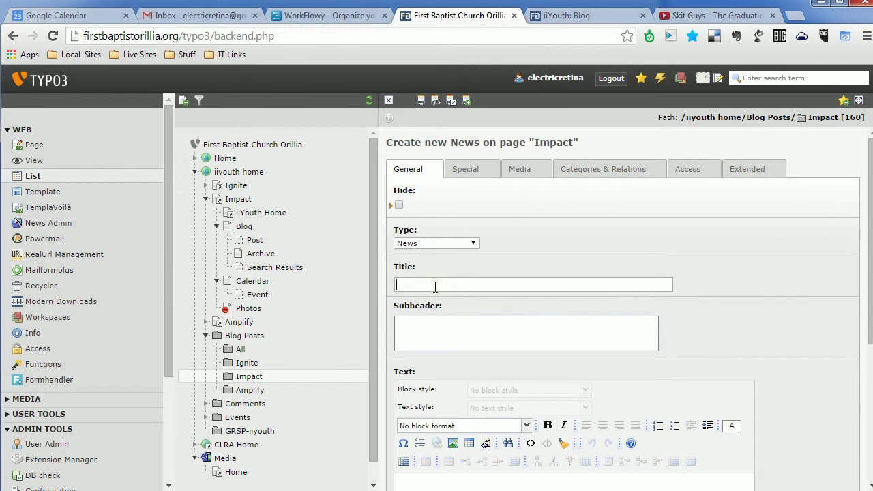
type("Video Post Testing")
scroll(680, 312, "down", 2)
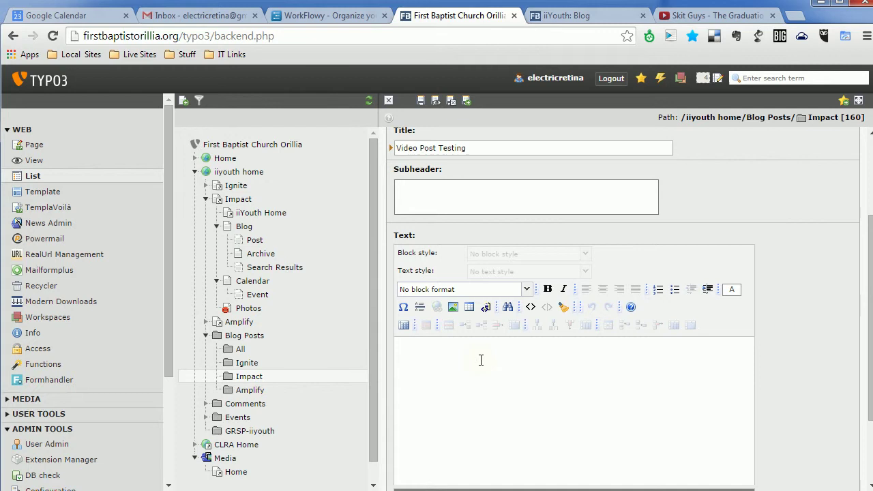
type("This i")
type("s a gerat")
key("BackSpace")
key("BackSpace")
key("BackSpace")
type("reat video for you.")
key("Return")
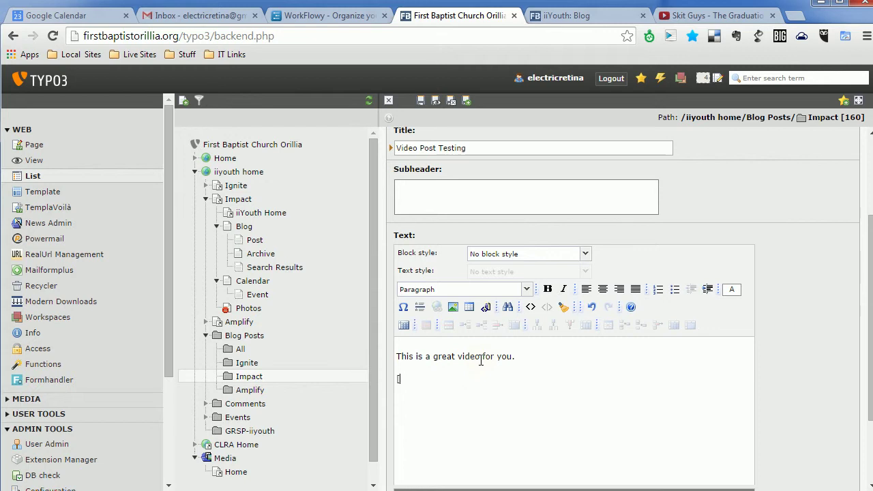
Step: Add the embed tag "[youtube vokRn_7-tLk graduation]" in a new paragraph below the sentence, pasting in the copied video ID
type("[youbut")
type("be")
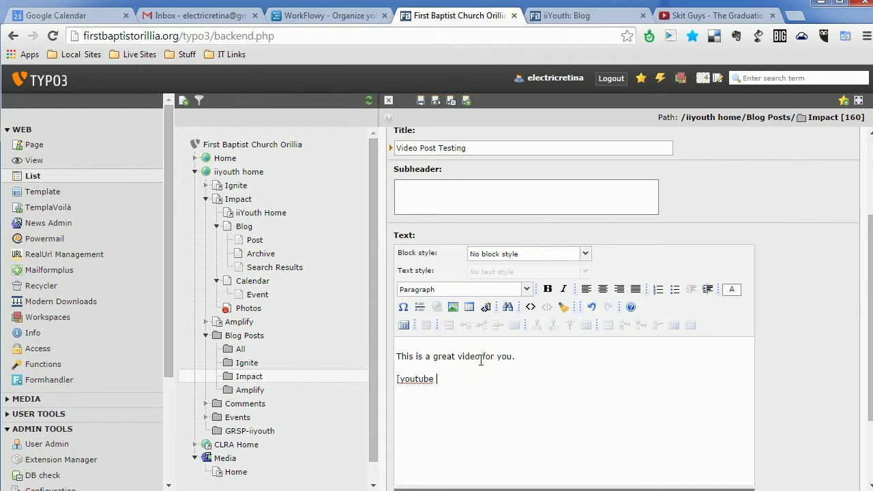
key("ctrl+v")
type("graducation")
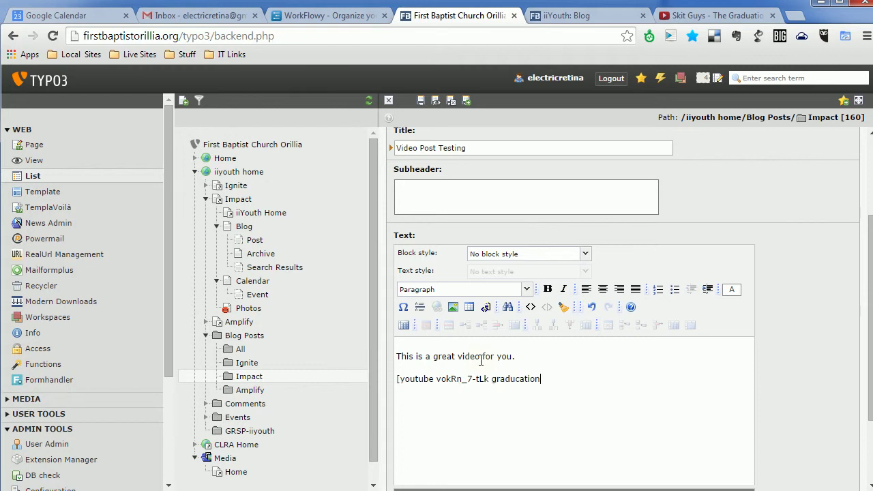
key("BackSpace")
key("BackSpace")
key("BackSpace")
type("ation")
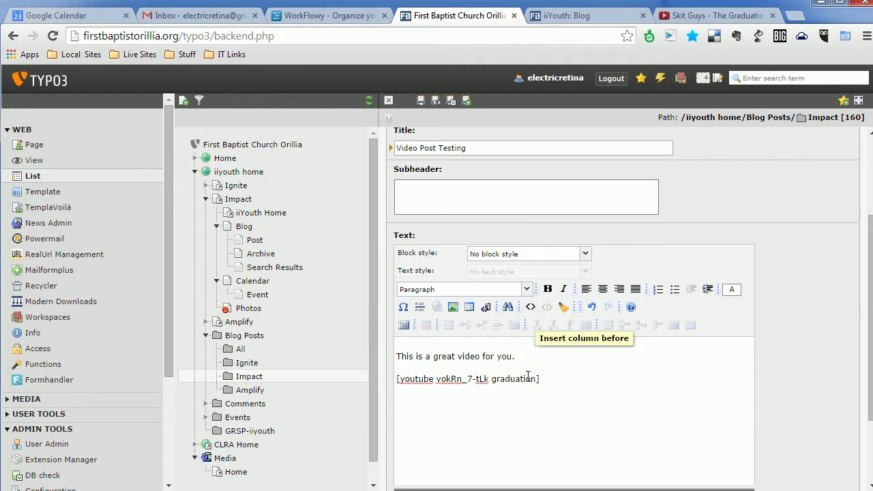
Step: Inspect the text's HTML source around the video ID for stray markup, and return to the formatted view
left_click_drag(438, 379, 433, 379)
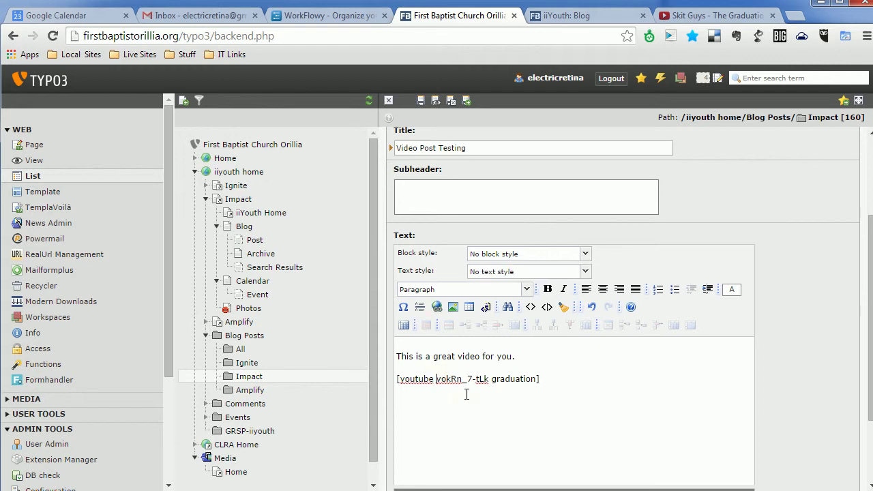
left_click(532, 308)
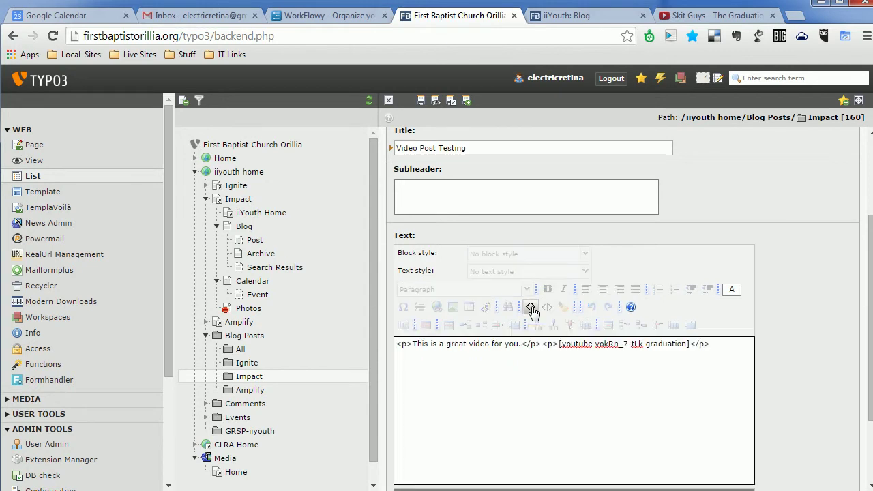
left_click(594, 343)
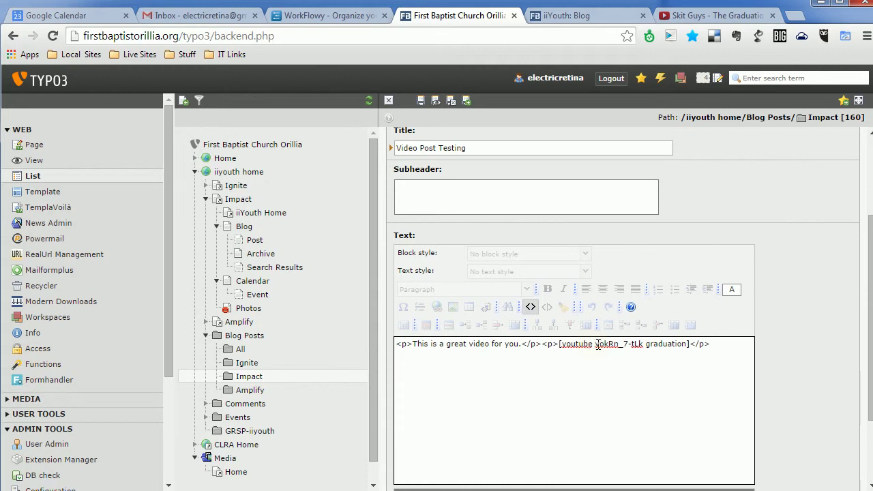
left_click(531, 307)
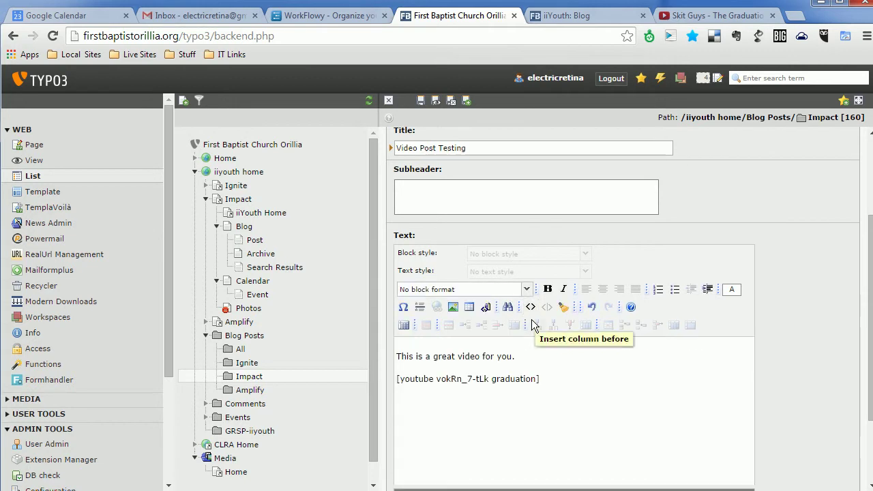
Step: Save and close the post, and reload the Impact blog on the iiYouth site to check the embedded video
left_click(451, 101)
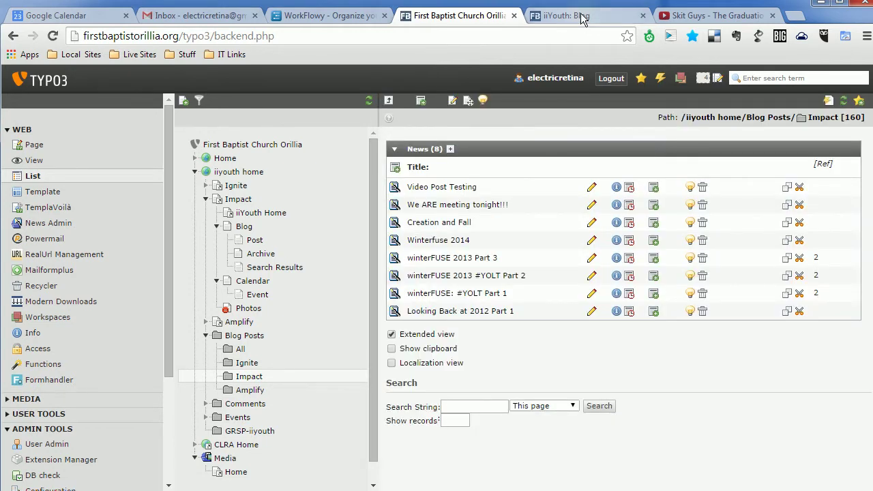
left_click(580, 17)
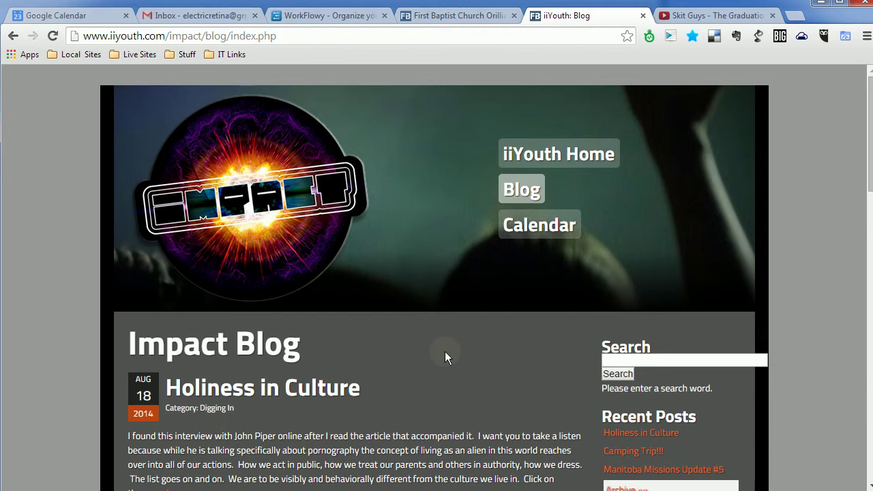
key("F5")
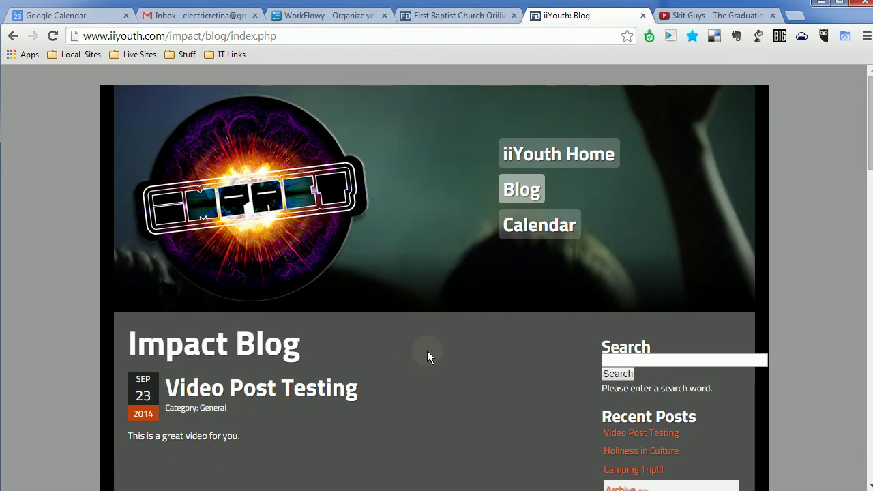
scroll(427, 351, "down", 1)
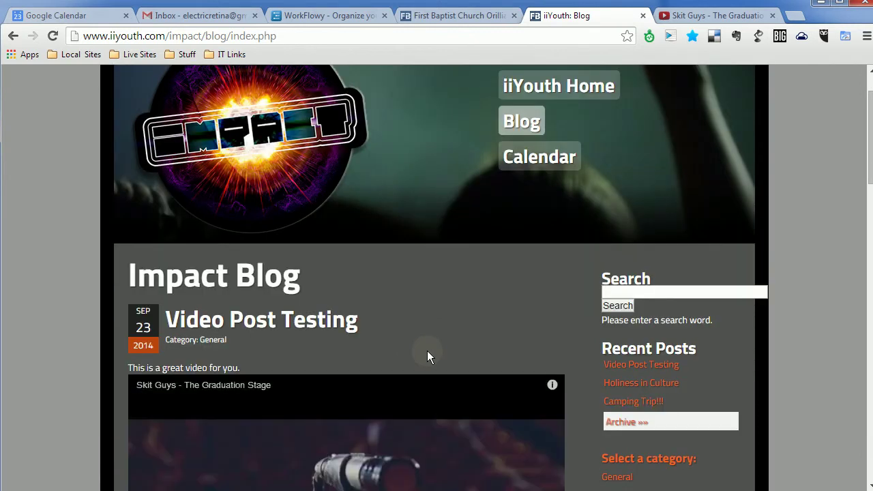
scroll(427, 351, "down", 6)
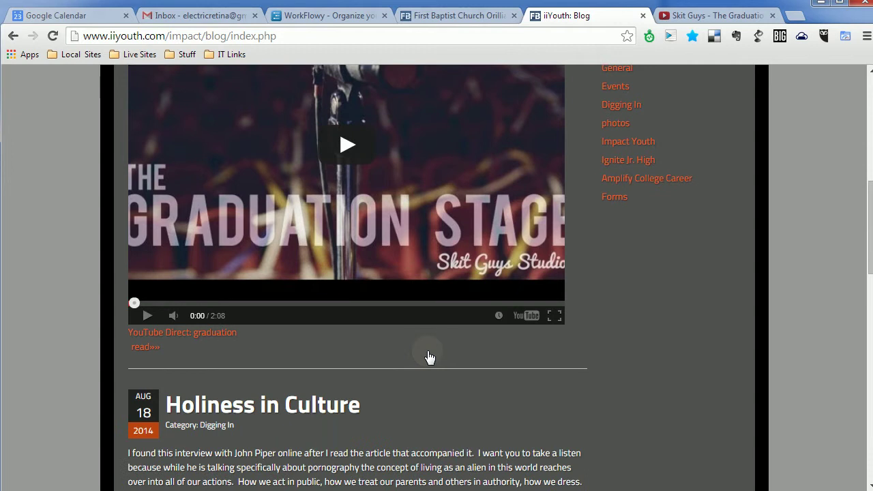
scroll(428, 353, "up", 1)
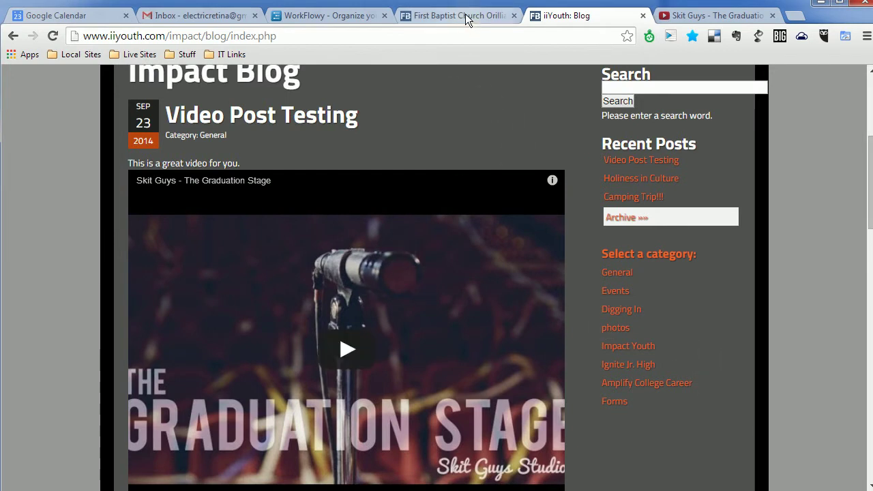
Step: On YouTube, open "Skit Guys - Graduation Nuggets of Wisdom" from the Graduation playlist, pause it, and copy its video ID from the address
left_click(713, 15)
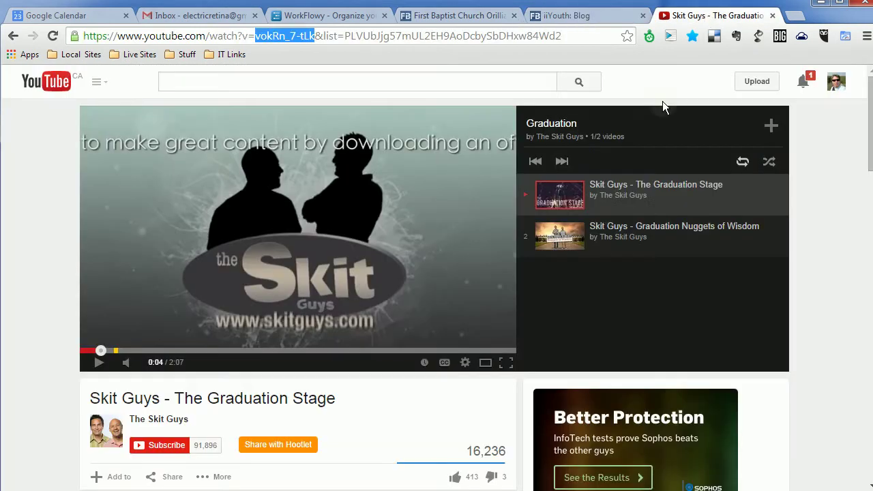
left_click(616, 232)
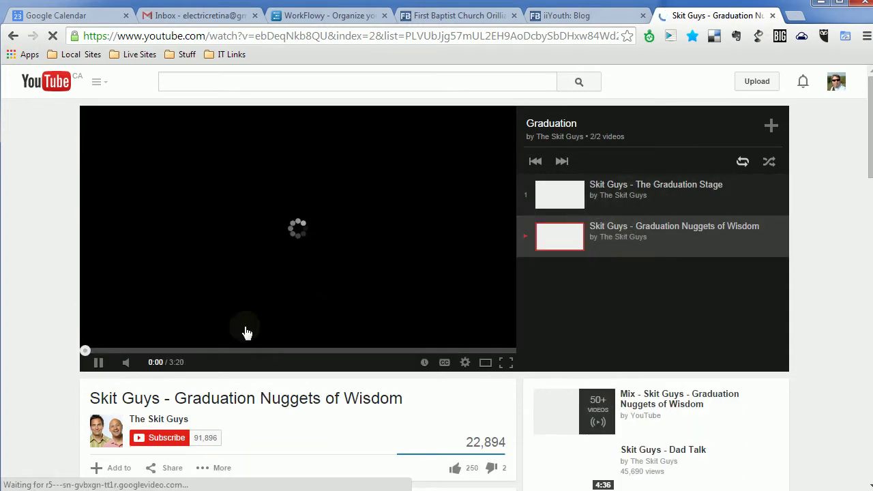
left_click(99, 366)
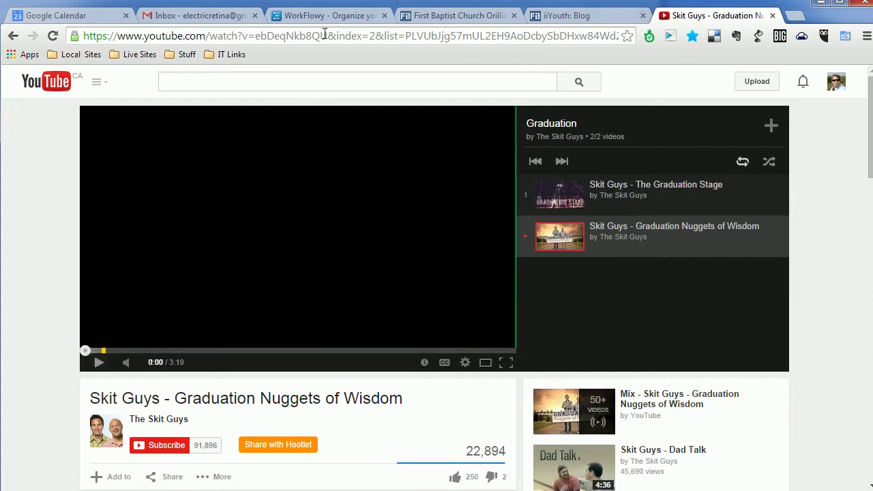
left_click(285, 37)
left_click(256, 36)
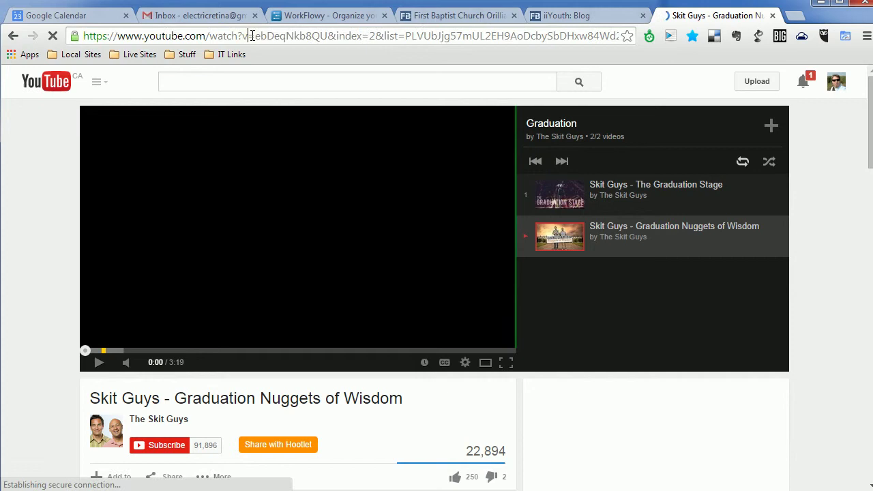
left_click_drag(256, 36, 330, 39)
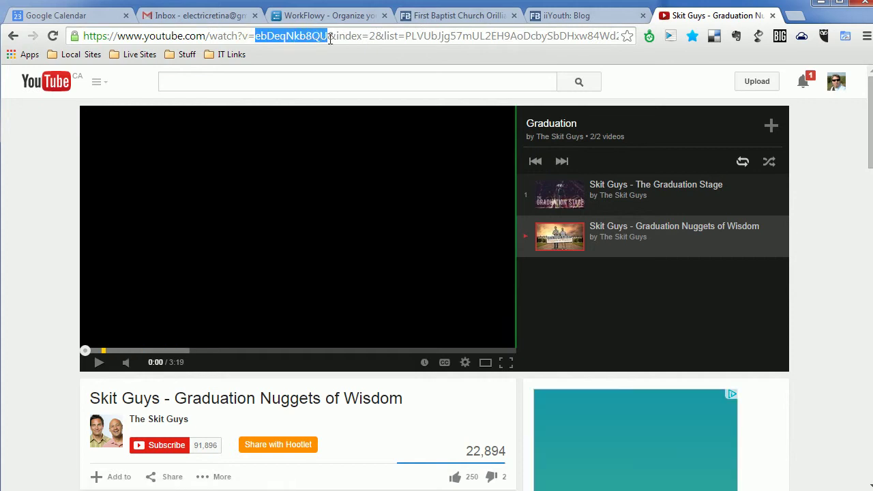
Step: Reopen the "Video Post Testing" post in TYPO3 and add "[youtube ebDeqNkb8QU gradution 2]" as a new paragraph below the first embed tag
left_click(465, 17)
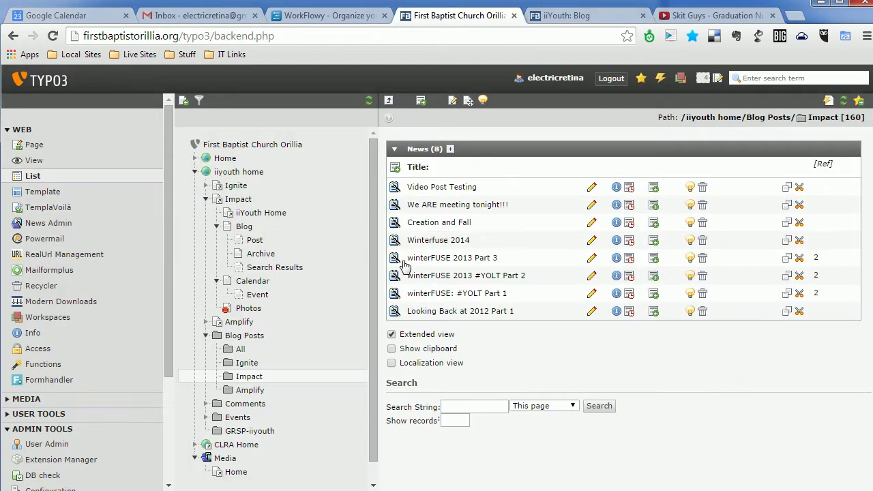
left_click(592, 188)
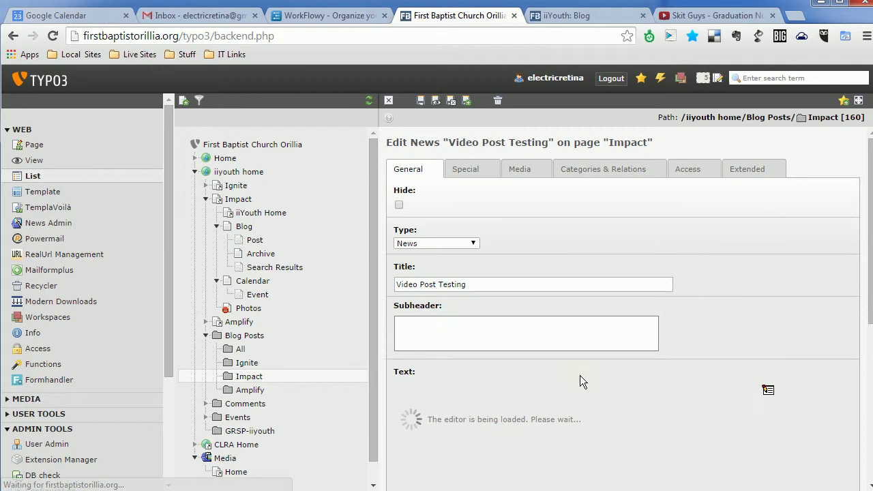
scroll(774, 334, "down", 4)
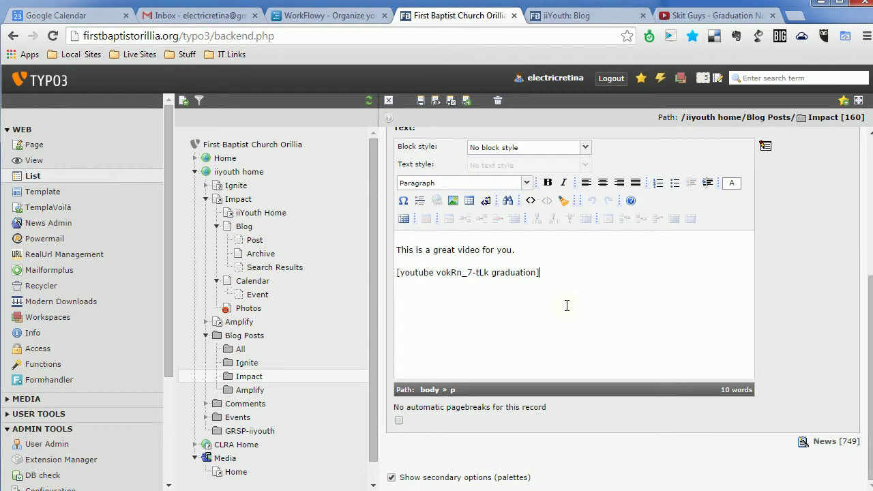
key("Return")
type("[ou")
type("youtub")
key("BackSpace")
key("BackSpace")
key("BackSpace")
type("tube ebDeqNkb8QU")
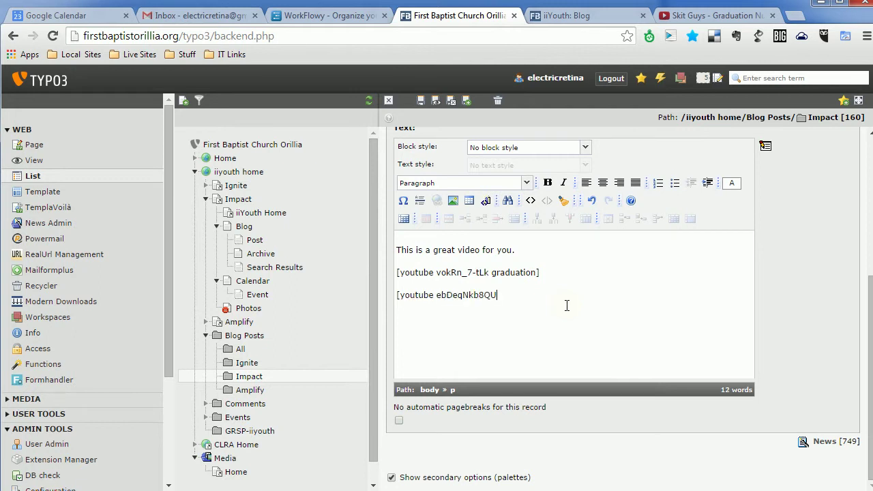
type(" gradution 2")
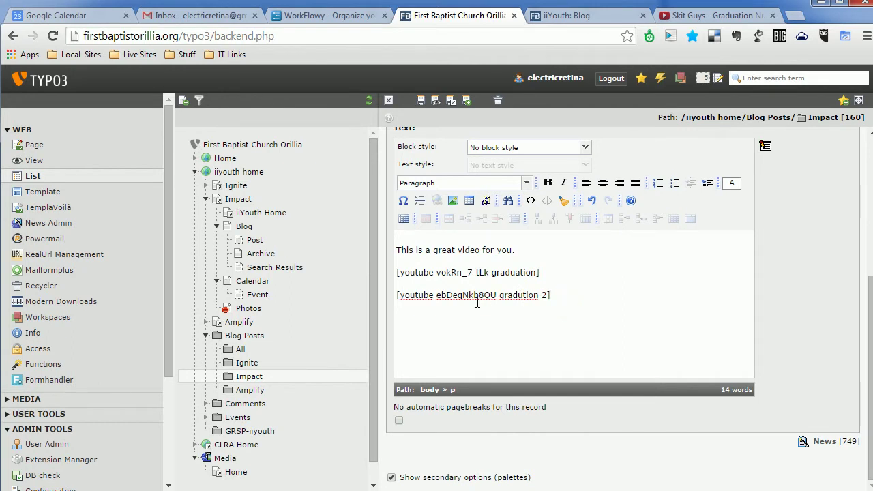
Step: In the text's HTML source, replace the "&nbsp;" before the second video ID with a plain space, and return to the formatted view
left_click(530, 200)
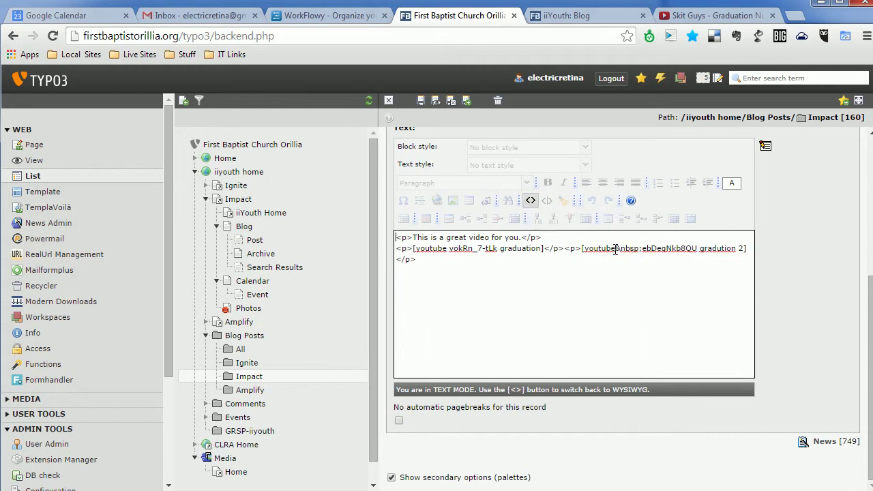
left_click_drag(615, 250, 642, 249)
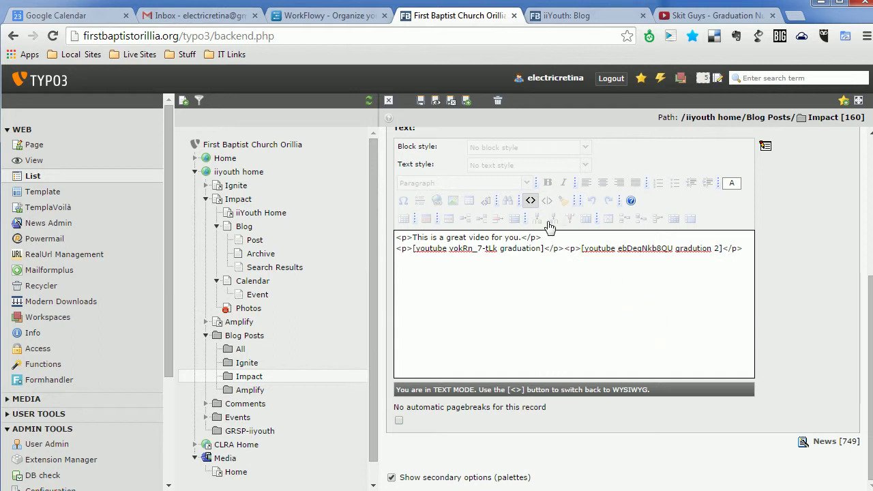
key("ctrl+z")
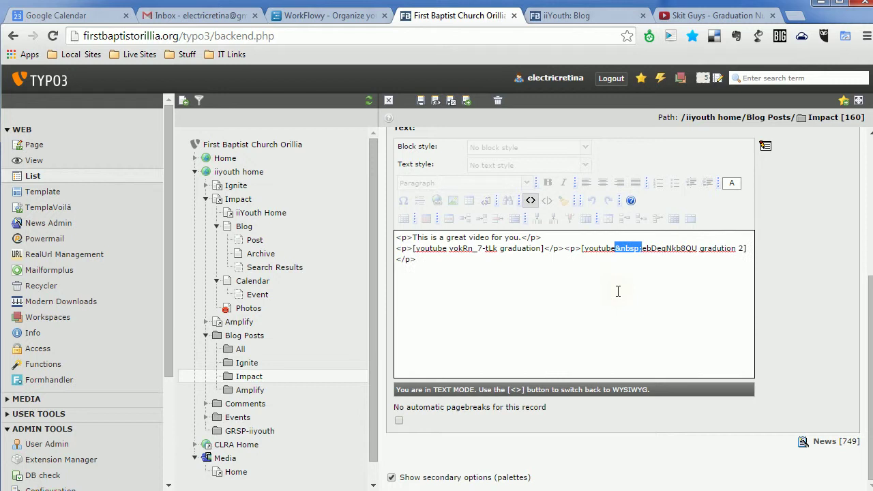
left_click(616, 248)
left_click_drag(616, 248, 641, 248)
left_click(641, 249)
key("BackSpace")
key("BackSpace")
key("BackSpace")
key("BackSpace")
key("BackSpace")
key("BackSpace")
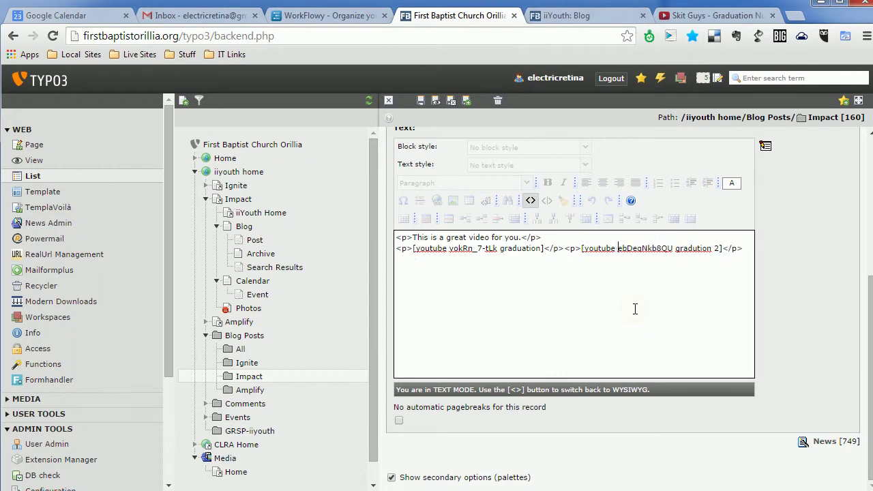
left_click(531, 200)
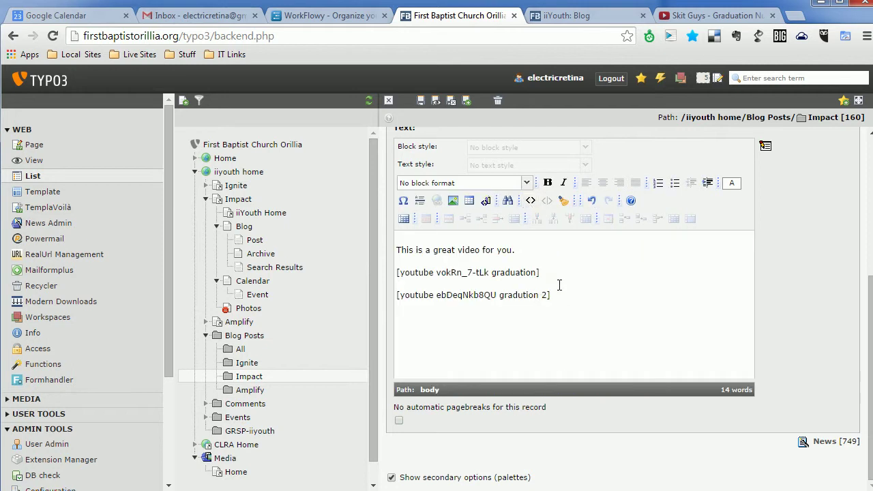
Step: Save and close the post, and reload the Impact blog on the iiYouth site to check both embedded videos and their captions
left_click(451, 102)
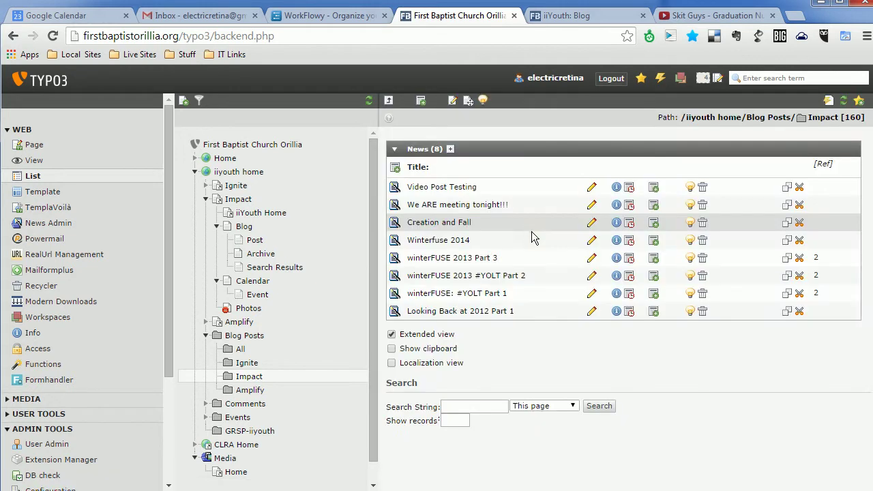
left_click(573, 21)
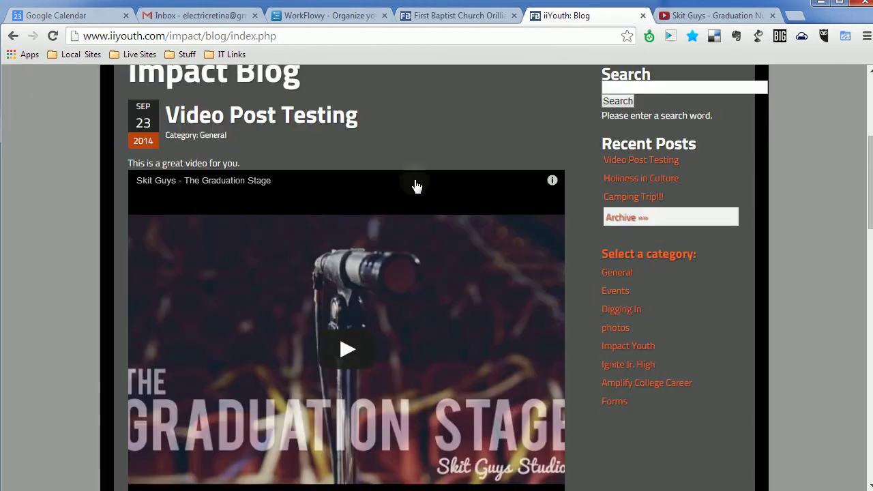
key("F5")
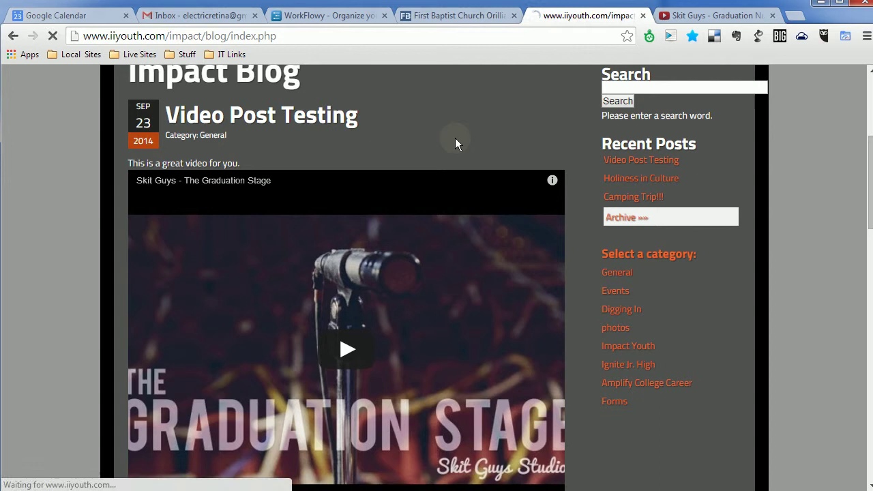
scroll(590, 330, "down", 6)
scroll(589, 330, "up", 6)
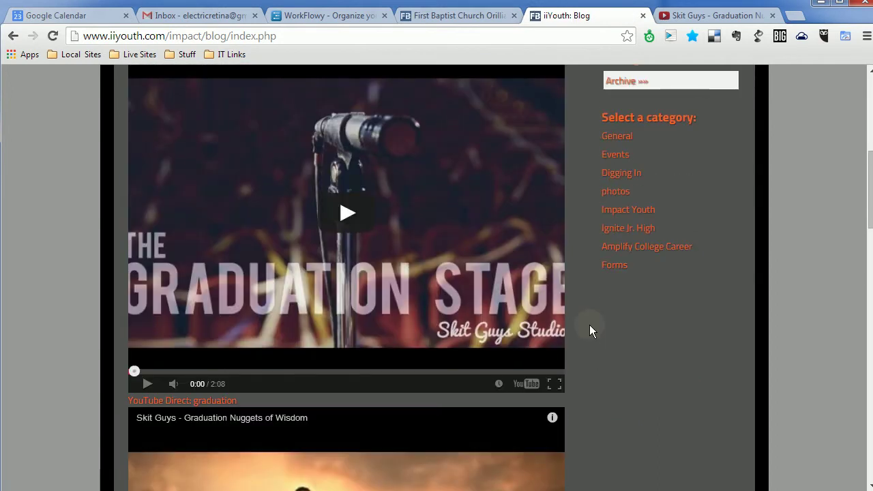
scroll(591, 330, "down", 7)
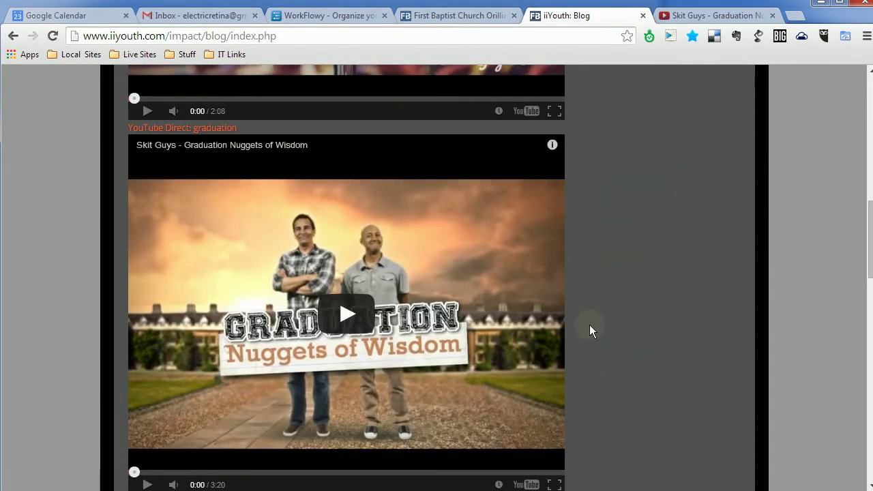
scroll(590, 331, "down", 1)
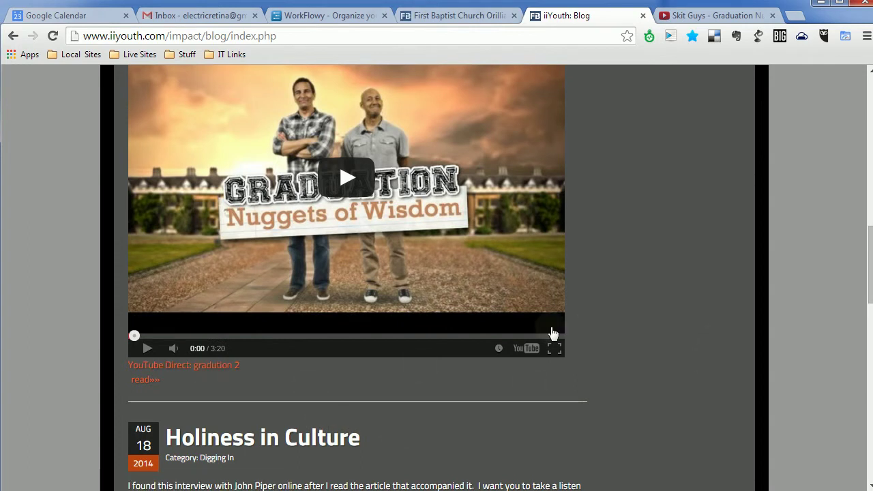
scroll(553, 333, "up", 8)
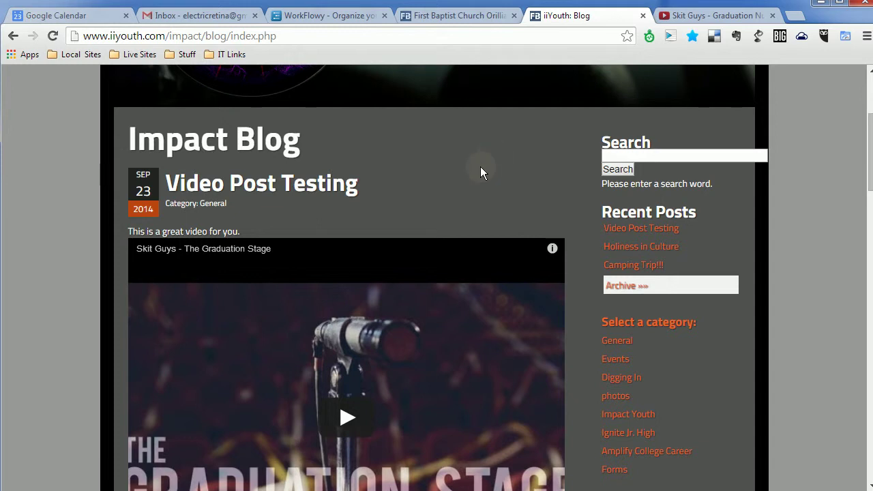
Step: Hide the "Video Post Testing" post in the TYPO3 record list and reload the Impact blog on the iiYouth site
left_click(458, 20)
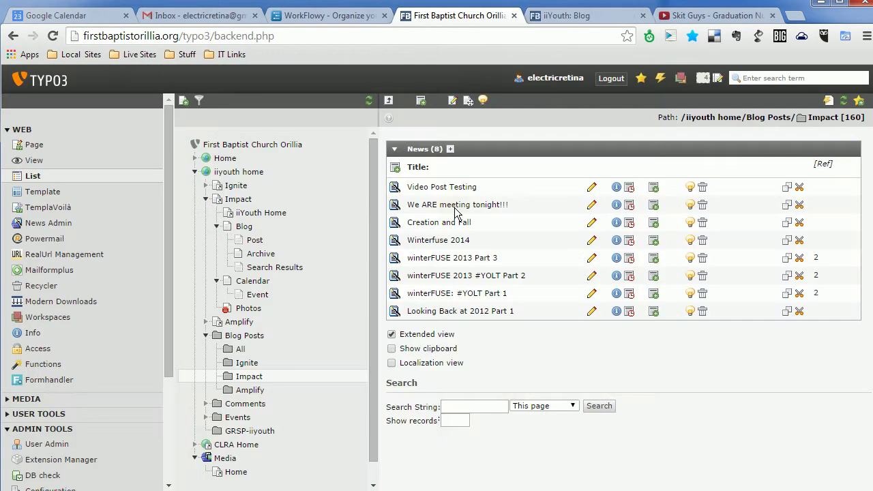
left_click(690, 187)
left_click(574, 19)
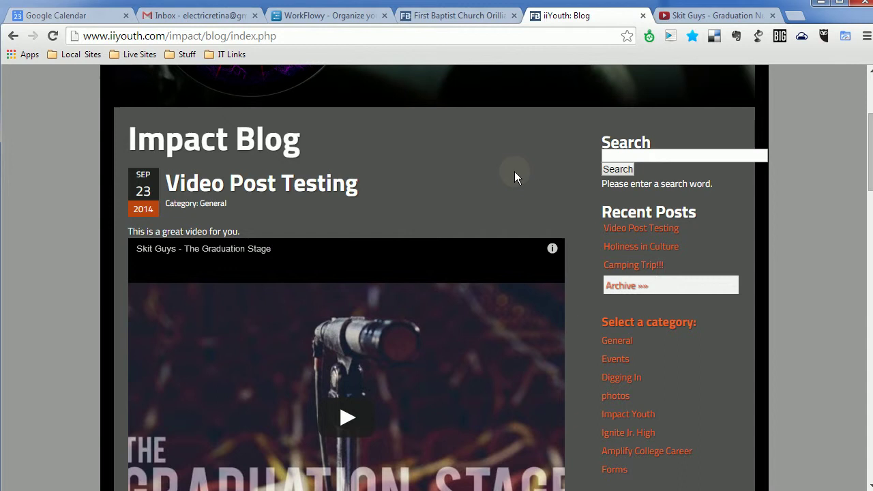
key("F5")
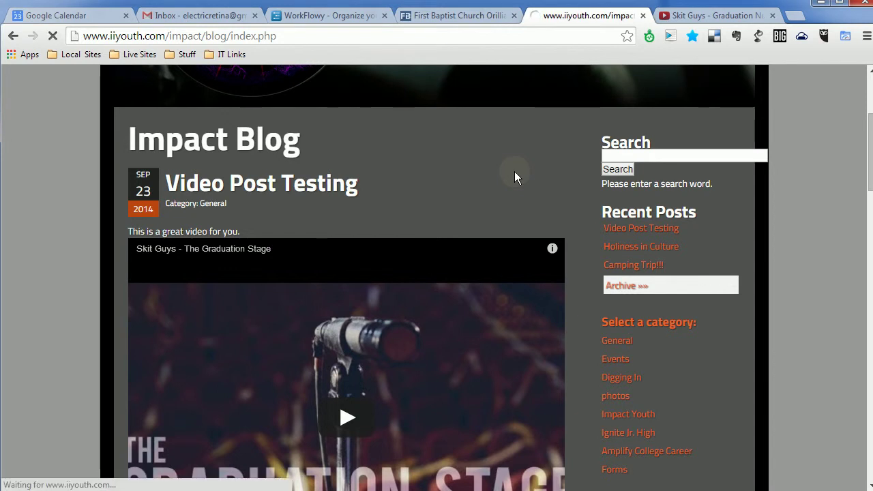